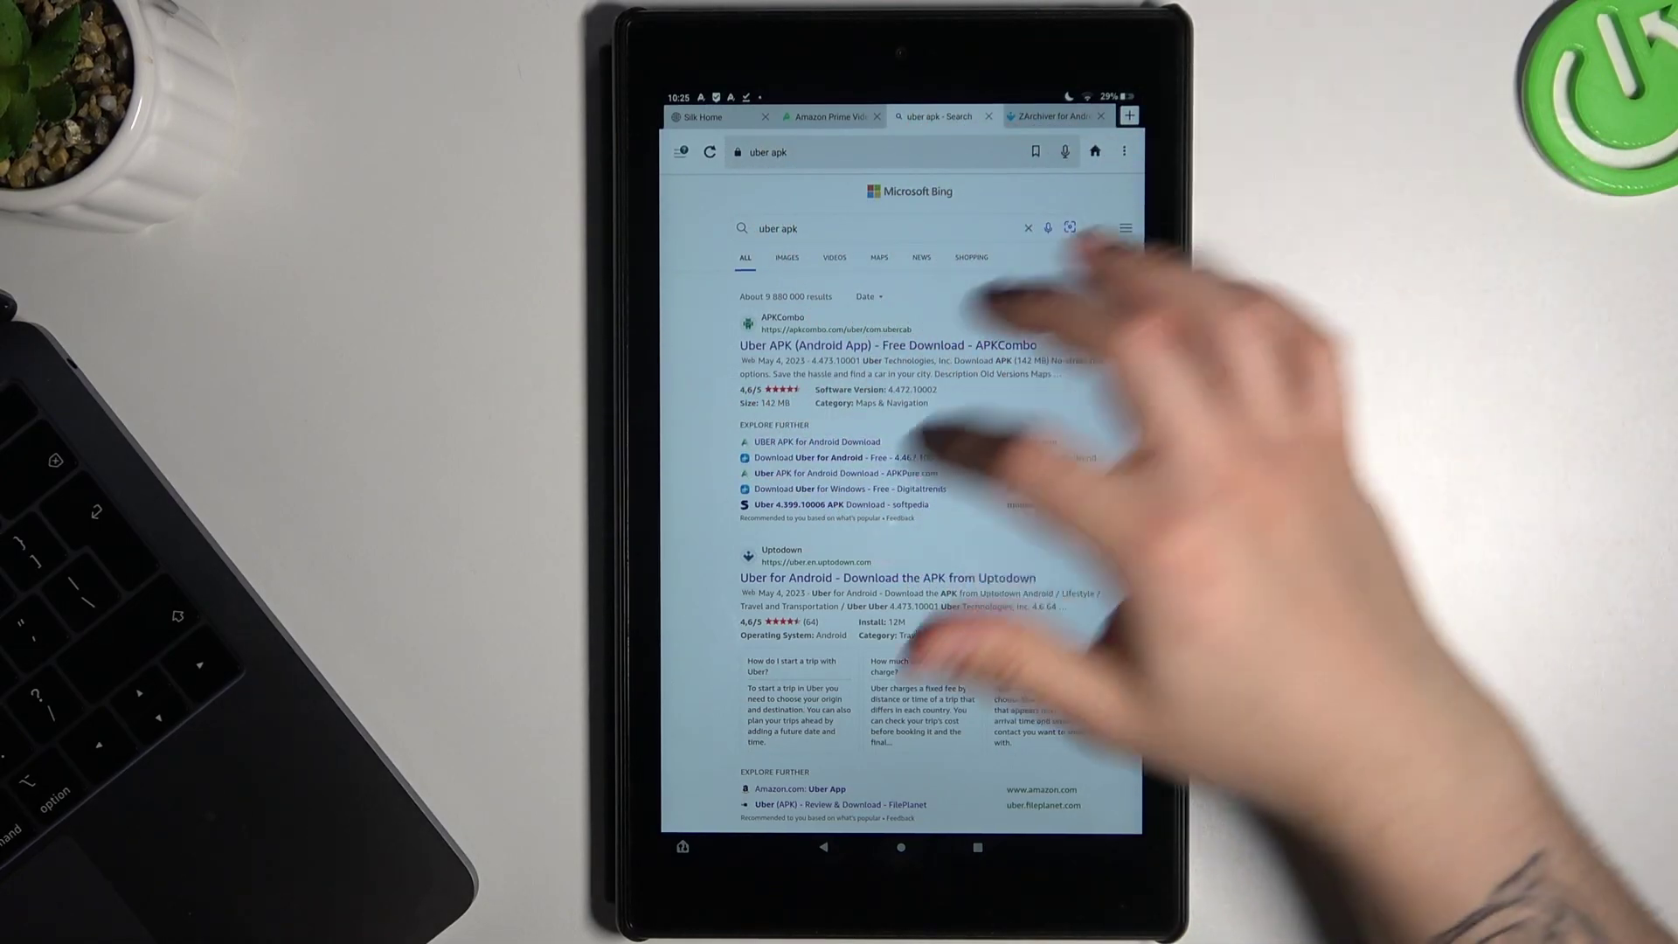
{"action": "scroll", "coordinate": [900, 499], "scroll_direction": "down", "scroll_amount": 1}
Open the APKCombo Uber result and go to its Download APK page
{"action": "left_click", "coordinate": [918, 330]}
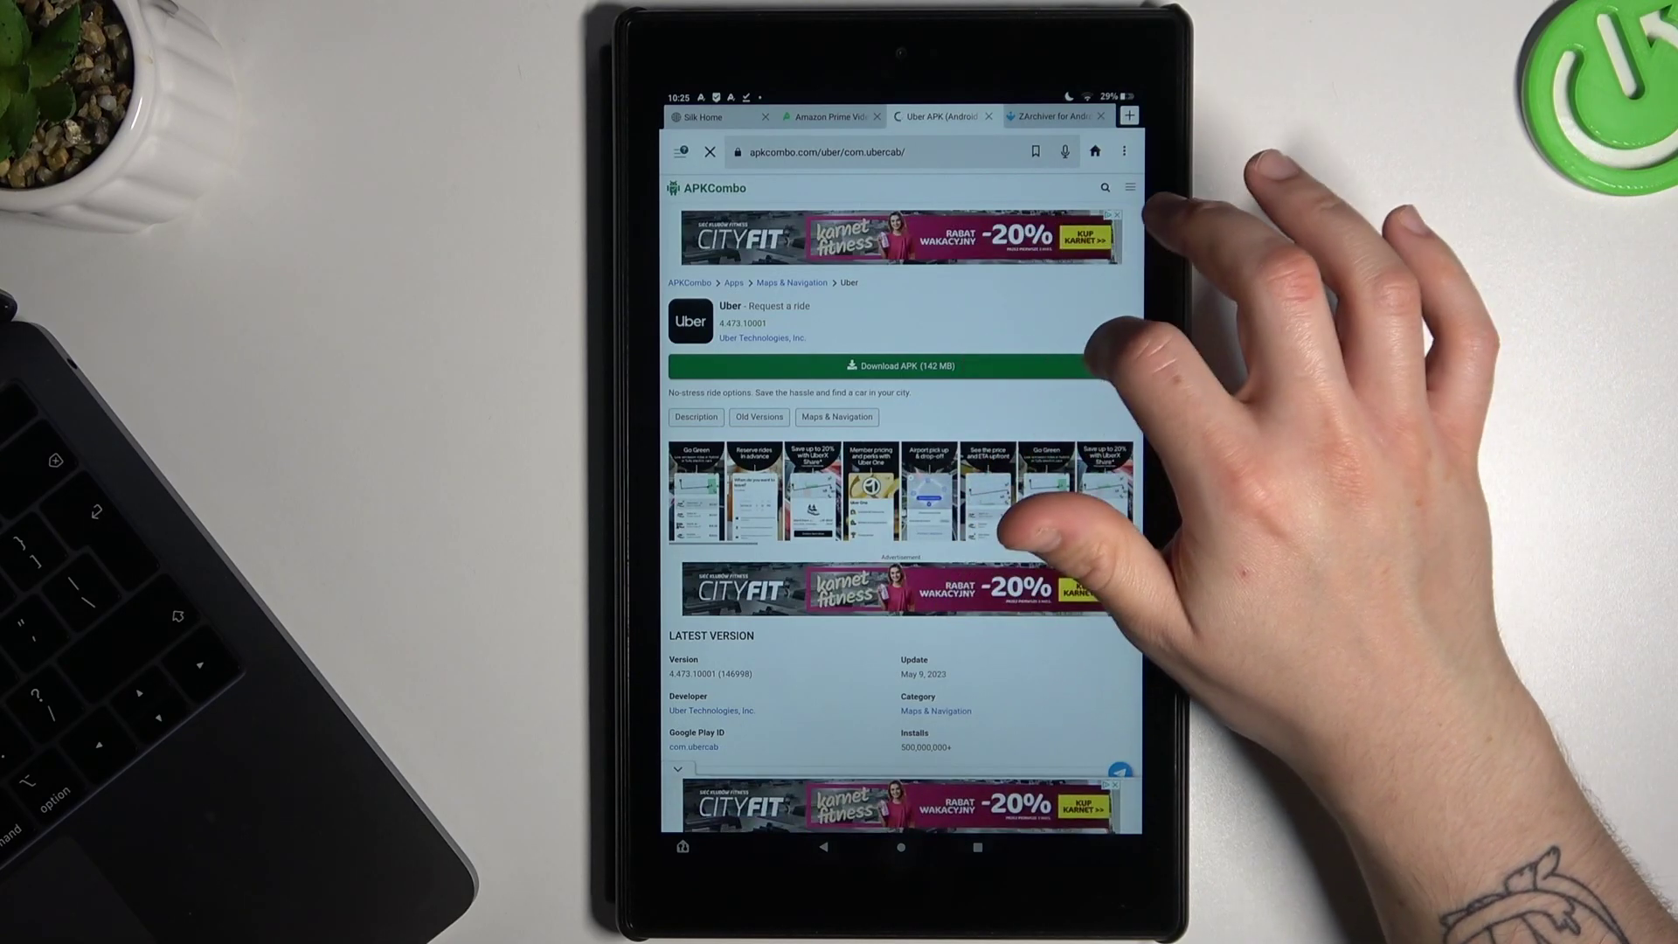
{"action": "left_click", "coordinate": [1023, 366]}
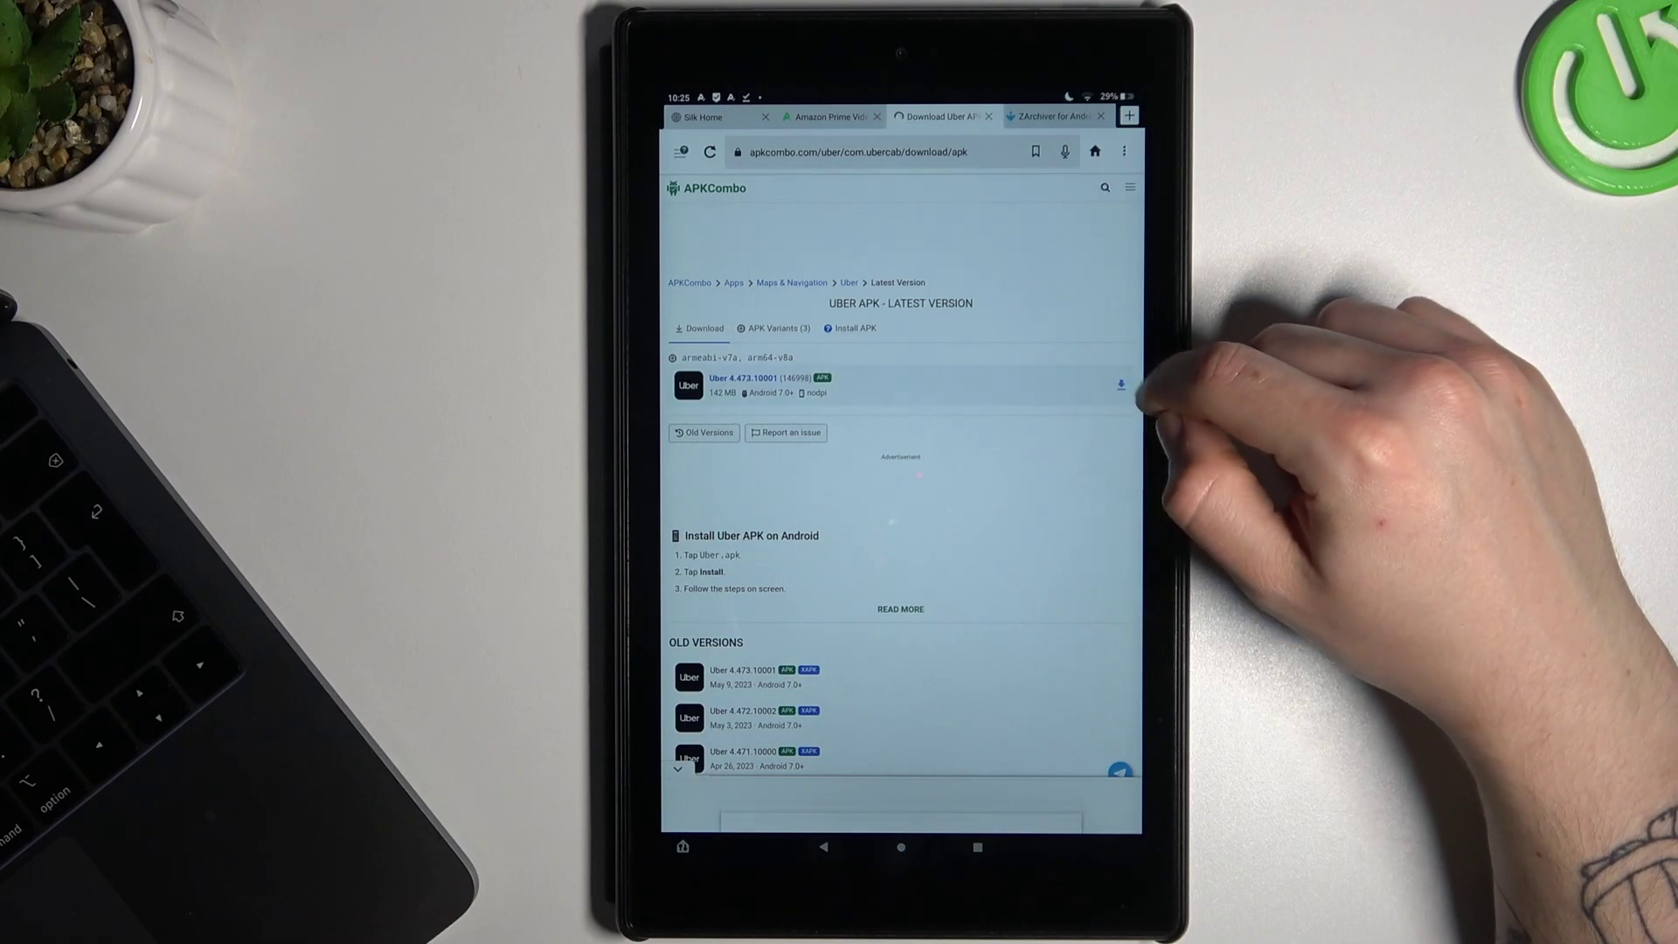
Download the Uber 4.473.10001 APK, keeping it despite the warning, and open it from Downloads
{"action": "left_click", "coordinate": [1120, 383]}
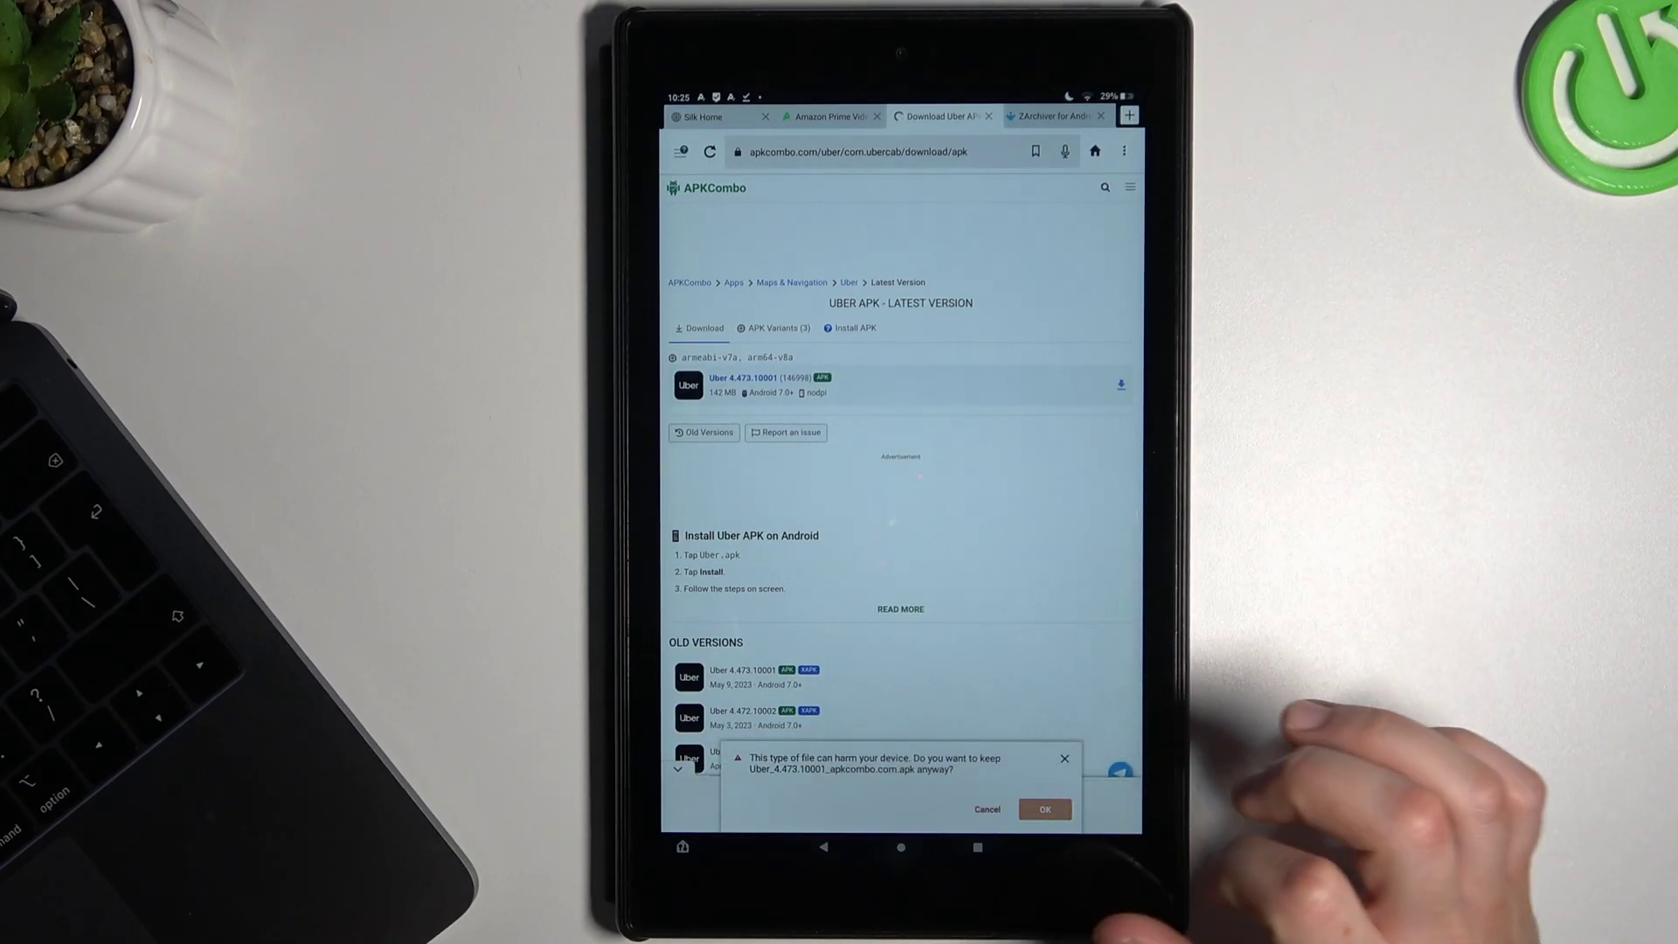
{"action": "left_click", "coordinate": [1045, 809]}
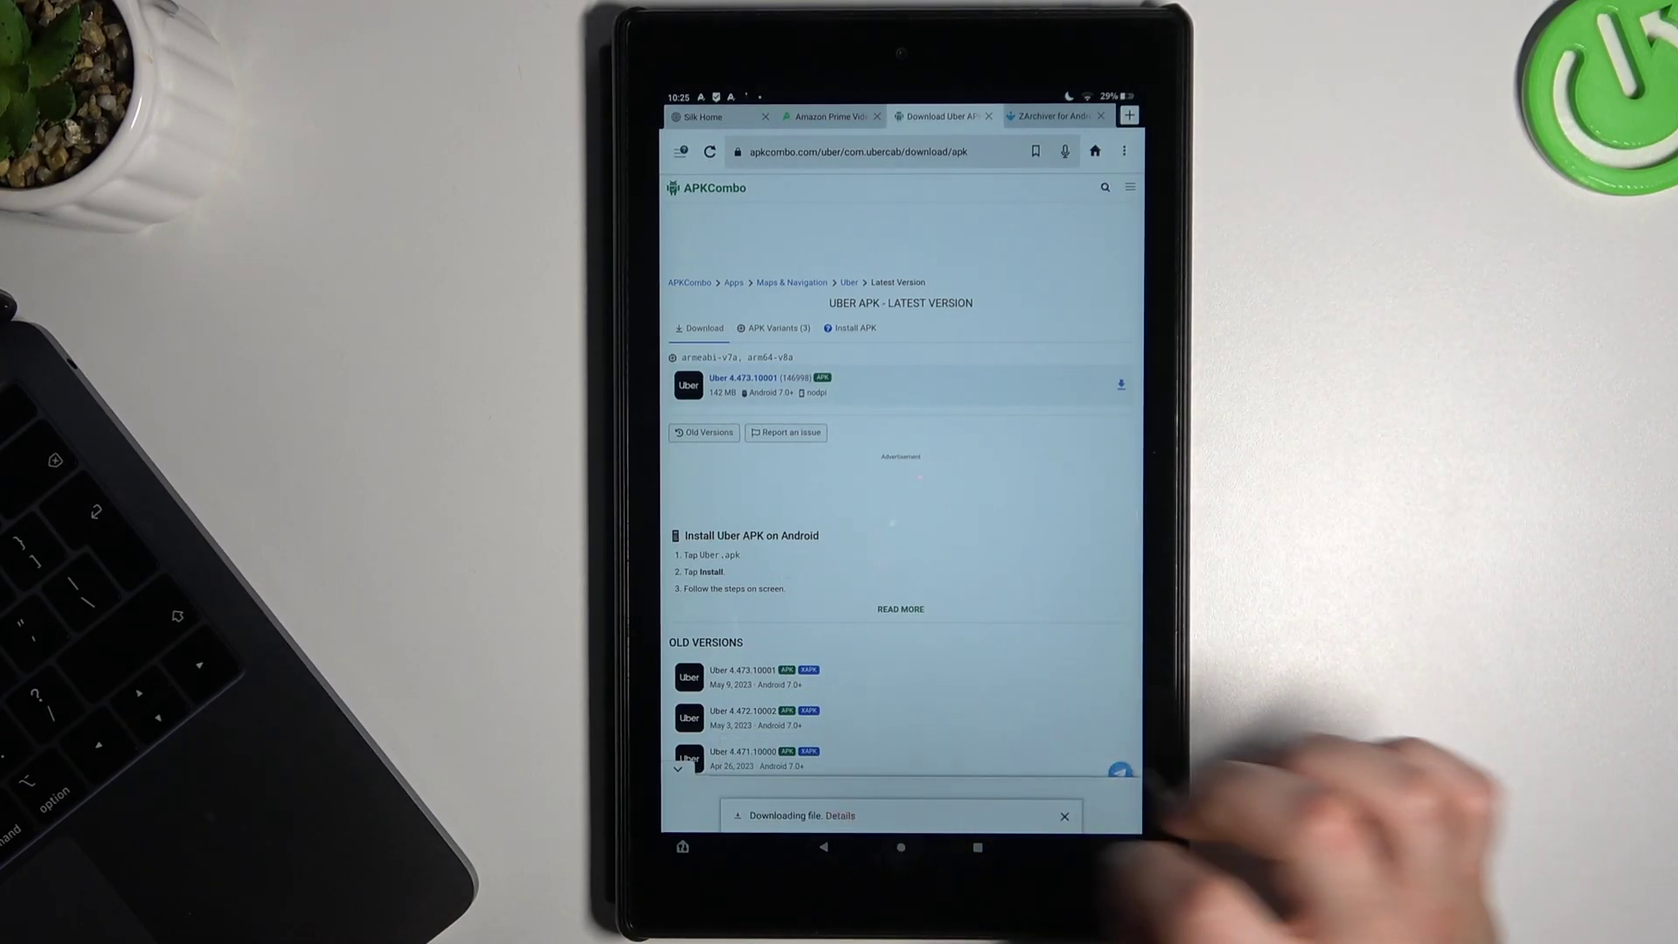
{"action": "left_click", "coordinate": [840, 816]}
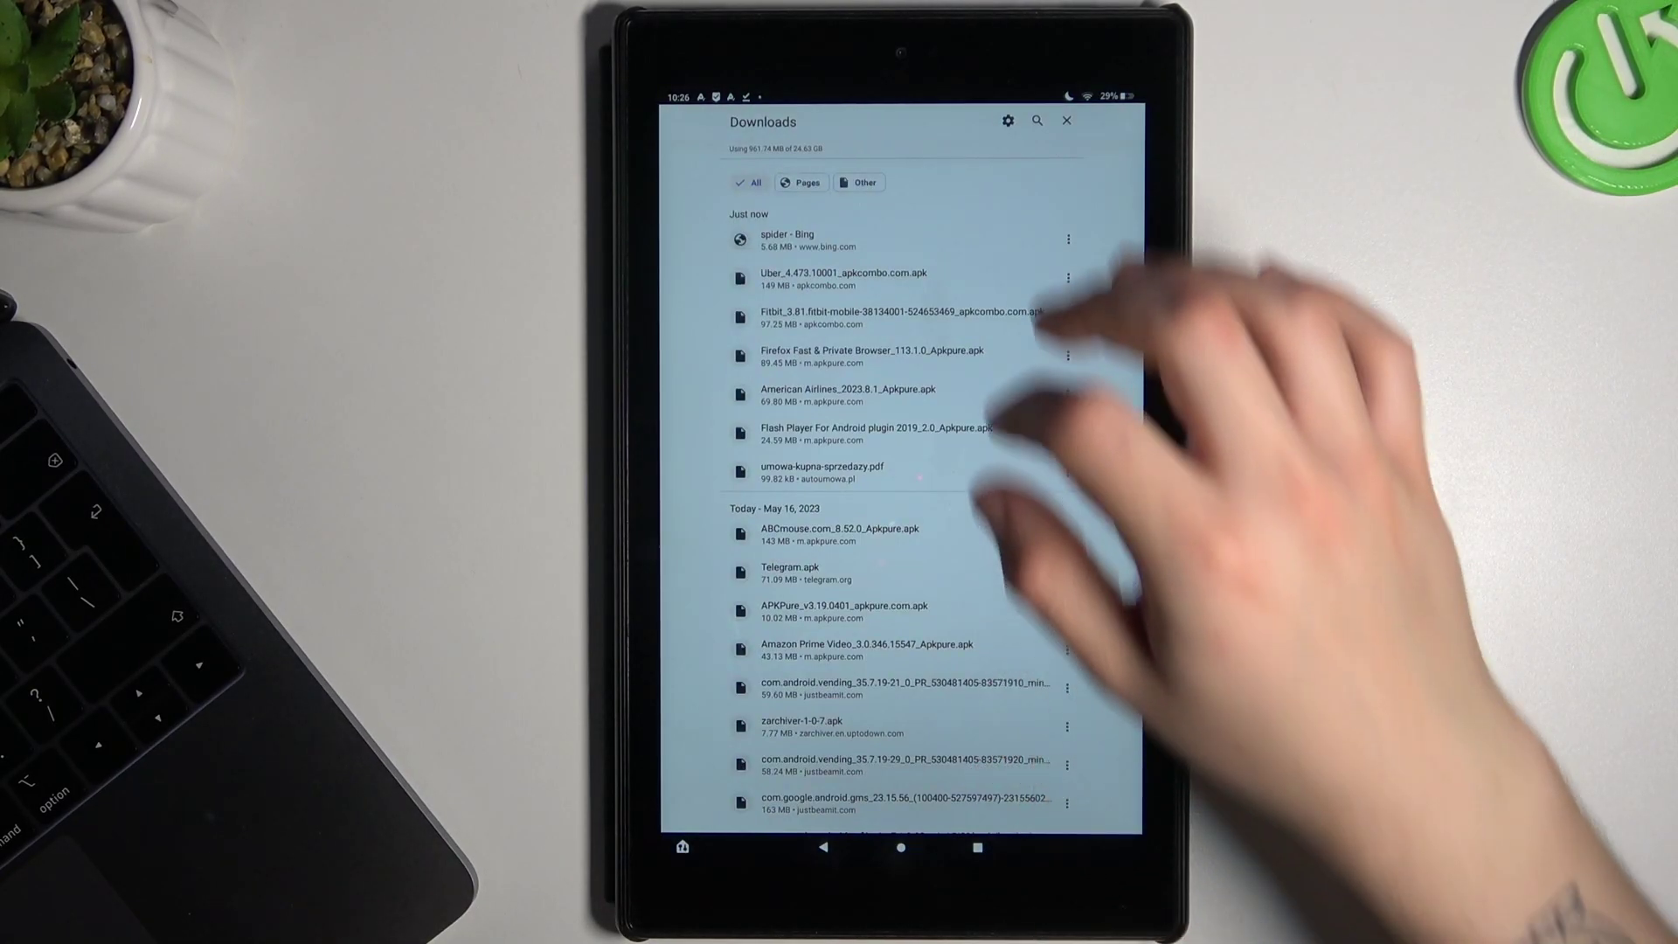
{"action": "left_click", "coordinate": [842, 279]}
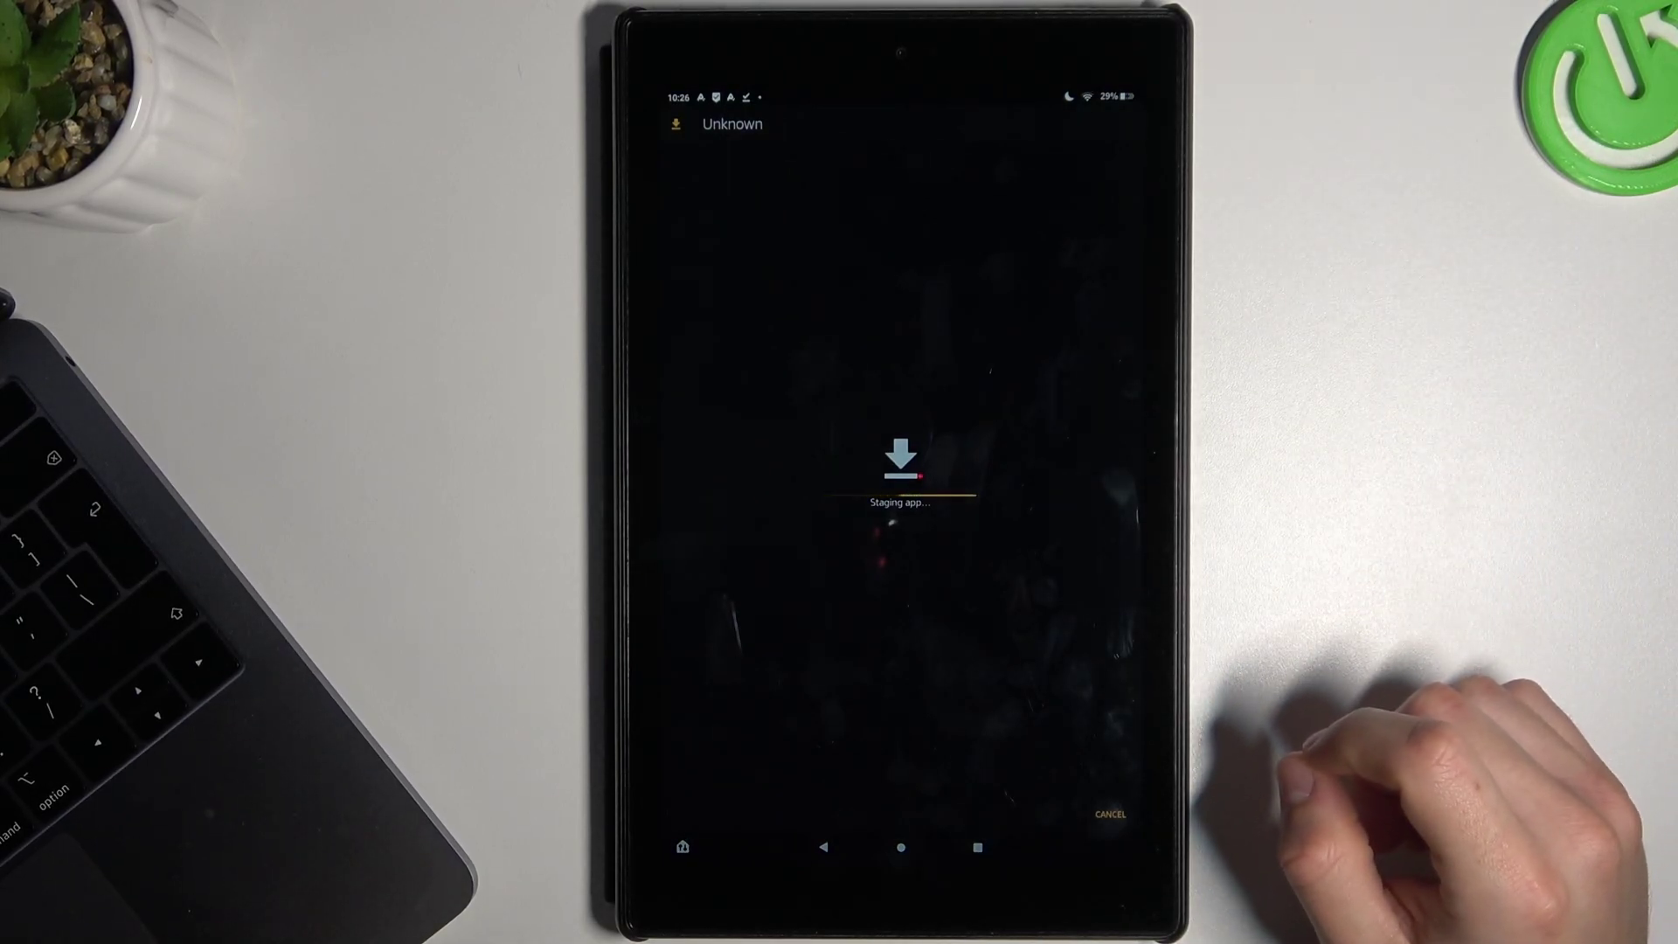
Install Uber from the package installer prompt
{"action": "left_click", "coordinate": [1109, 813]}
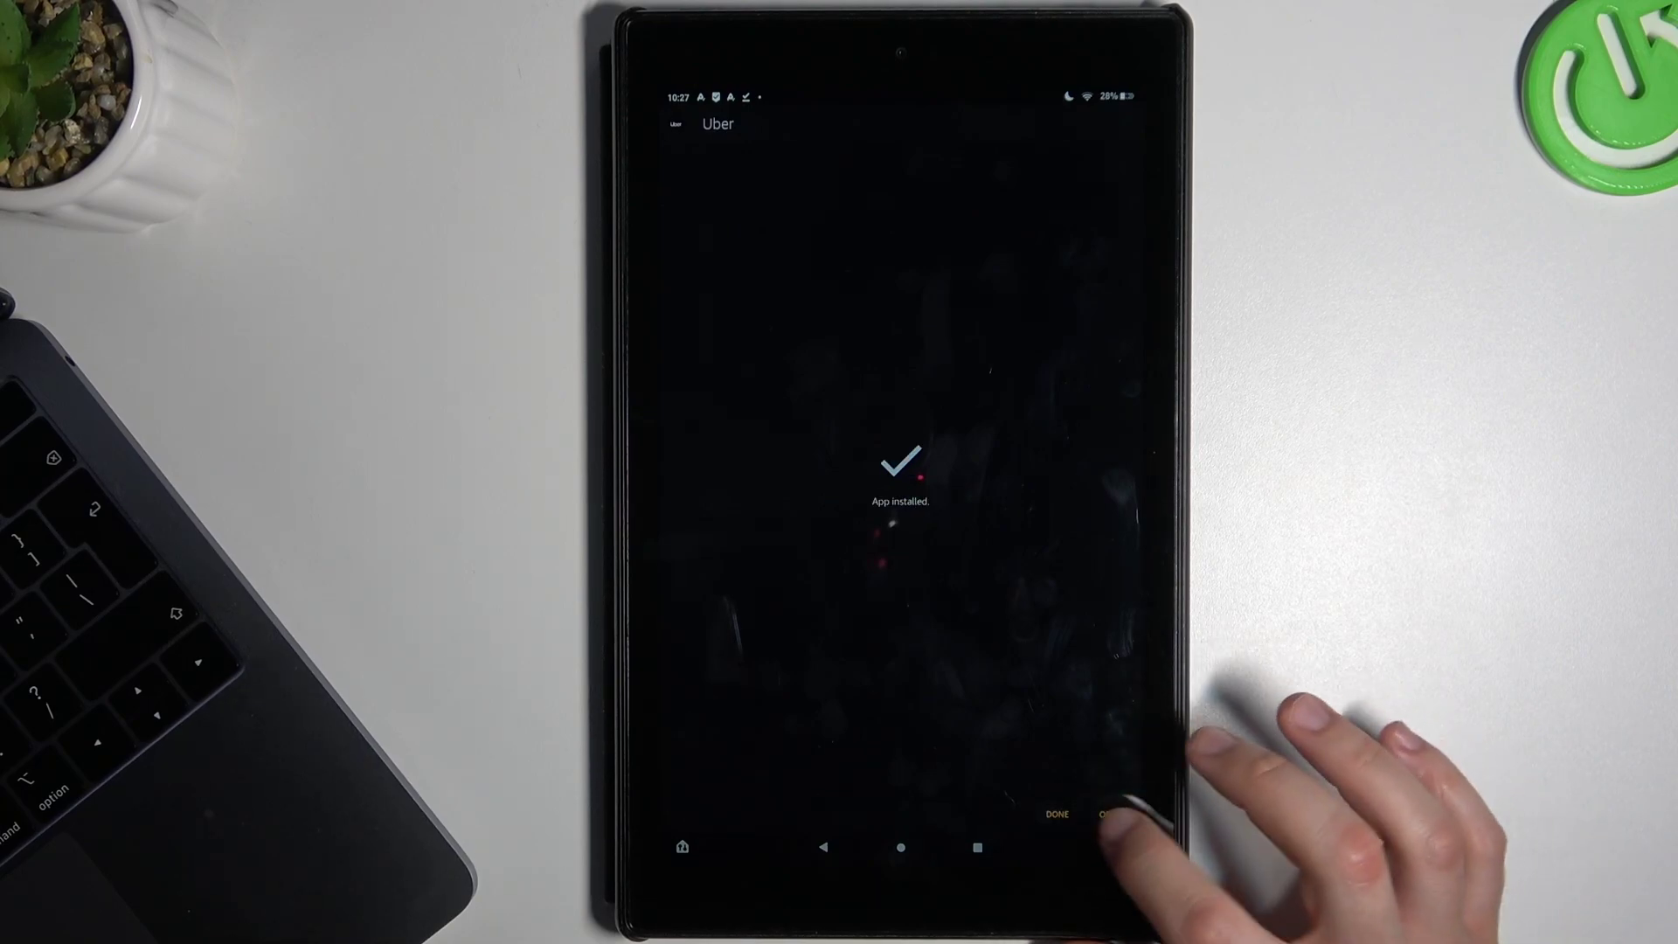
Launch Uber from the installer's App installed screen
{"action": "left_click", "coordinate": [1109, 814]}
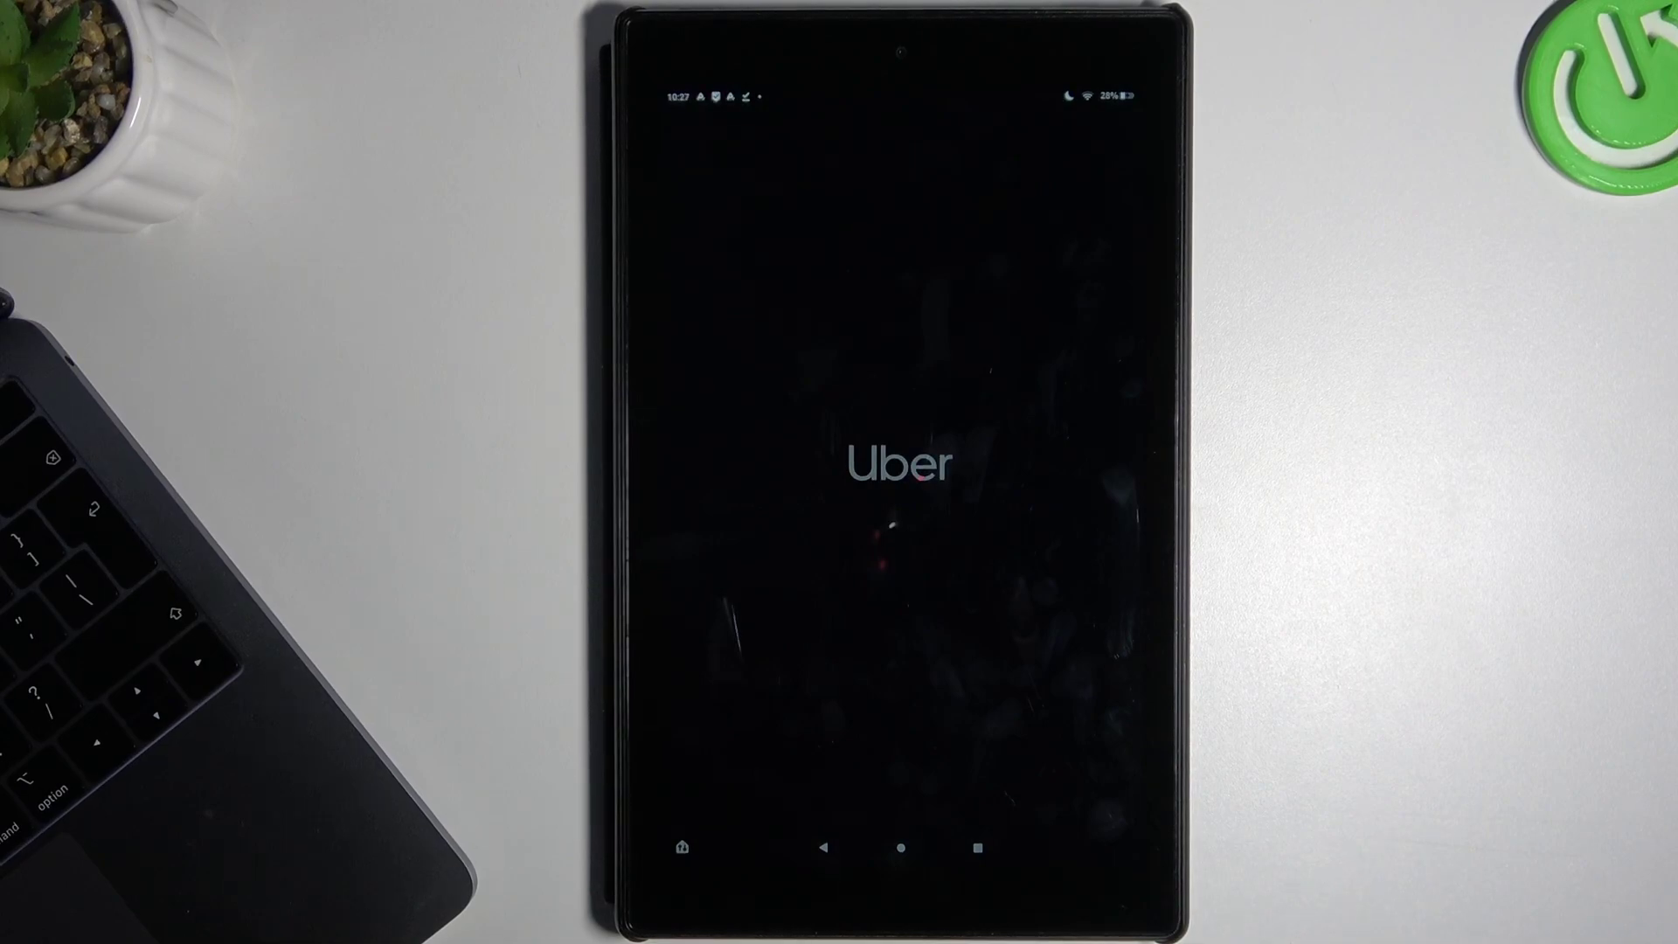